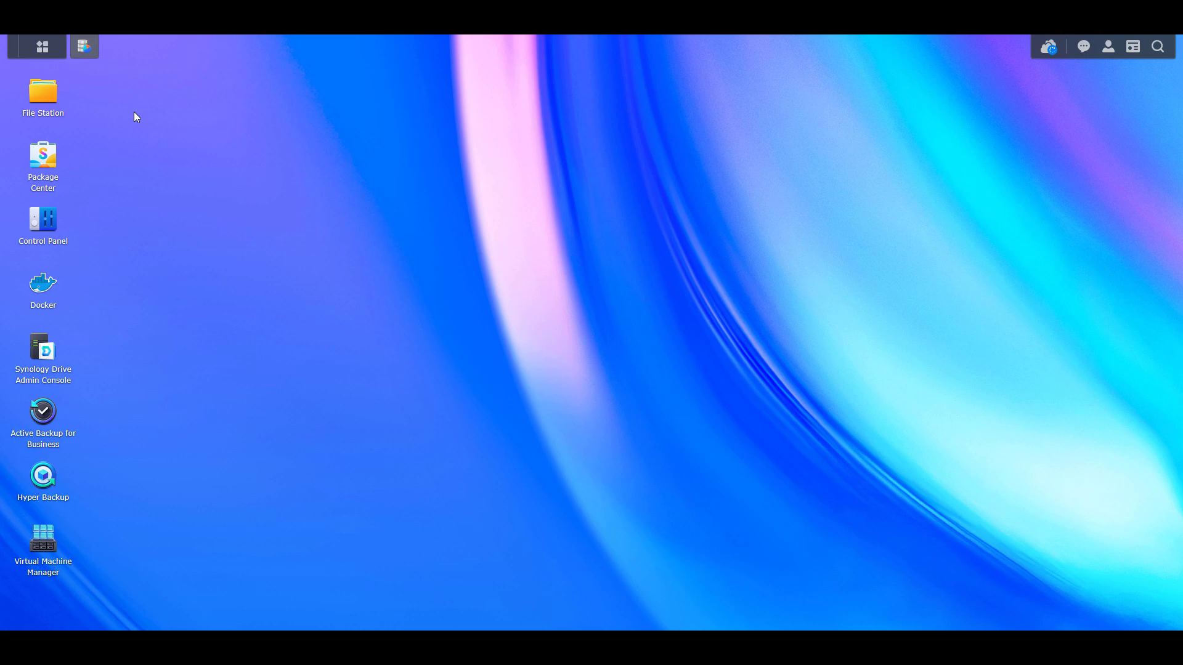
Step: Show Storage Pool 1's drive info in Storage Manager, with Drive 2 marked failing
{"action": "left_click", "coordinate": [84, 47]}
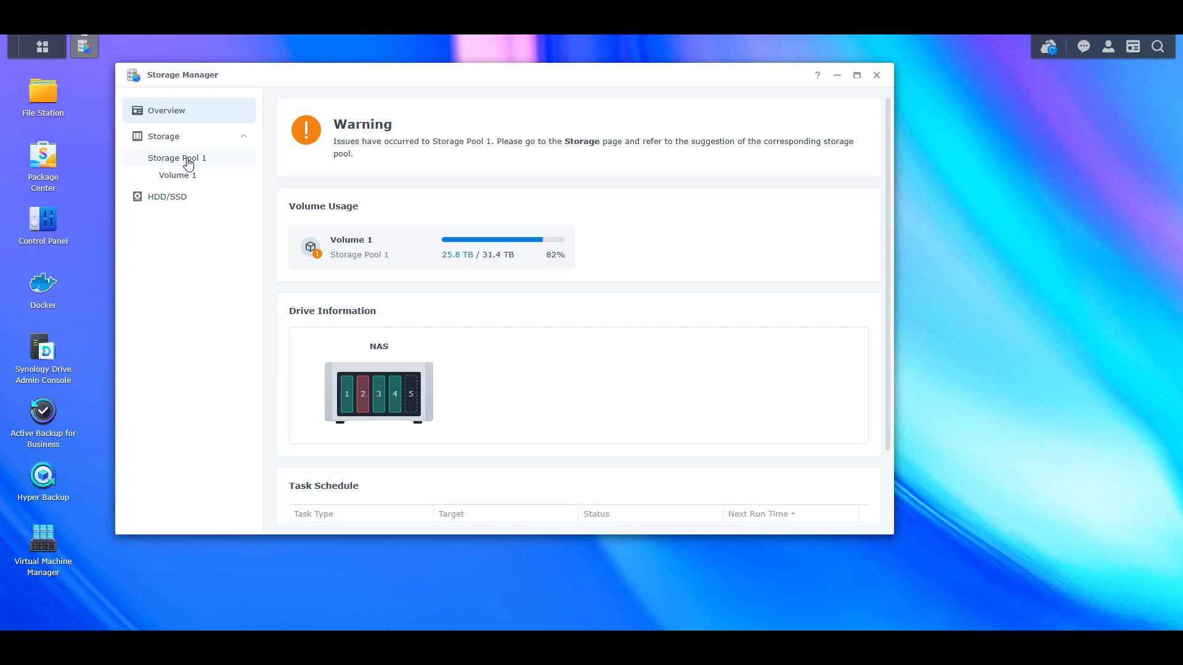
{"action": "left_click", "coordinate": [187, 162]}
{"action": "scroll", "coordinate": [404, 346], "scroll_direction": "down", "scroll_amount": 3}
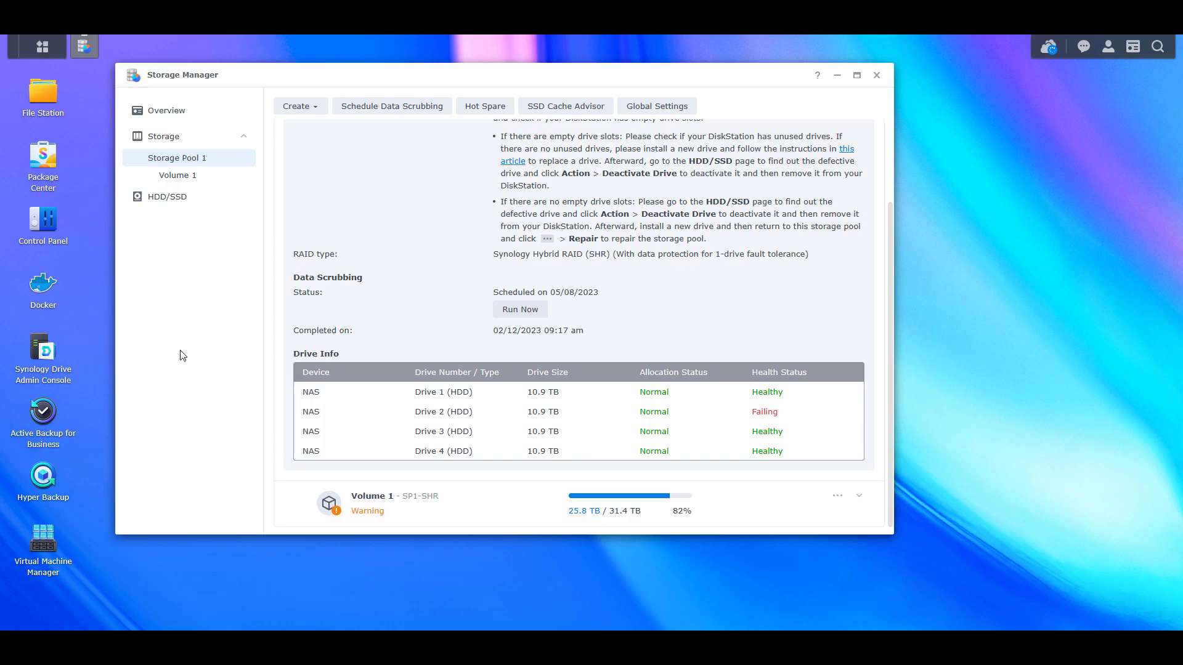
Step: Deactivate Drive 2 from the HDD/SSD list, confirming and authorising with the account password
{"action": "left_click", "coordinate": [164, 202]}
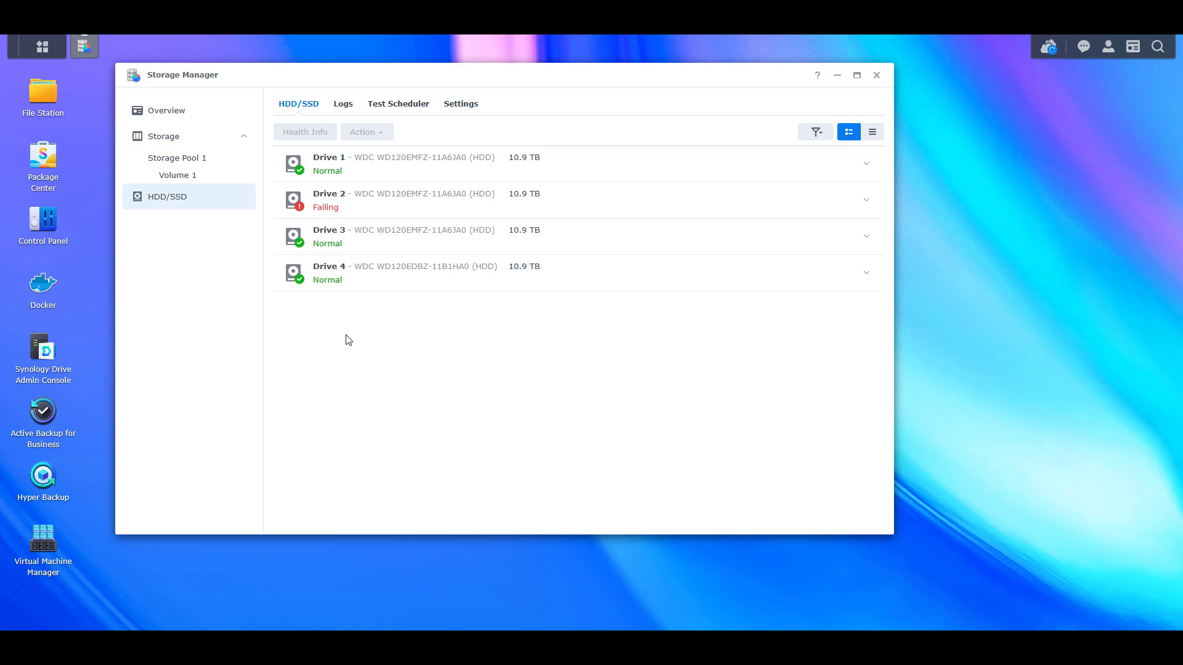
{"action": "left_click", "coordinate": [551, 215]}
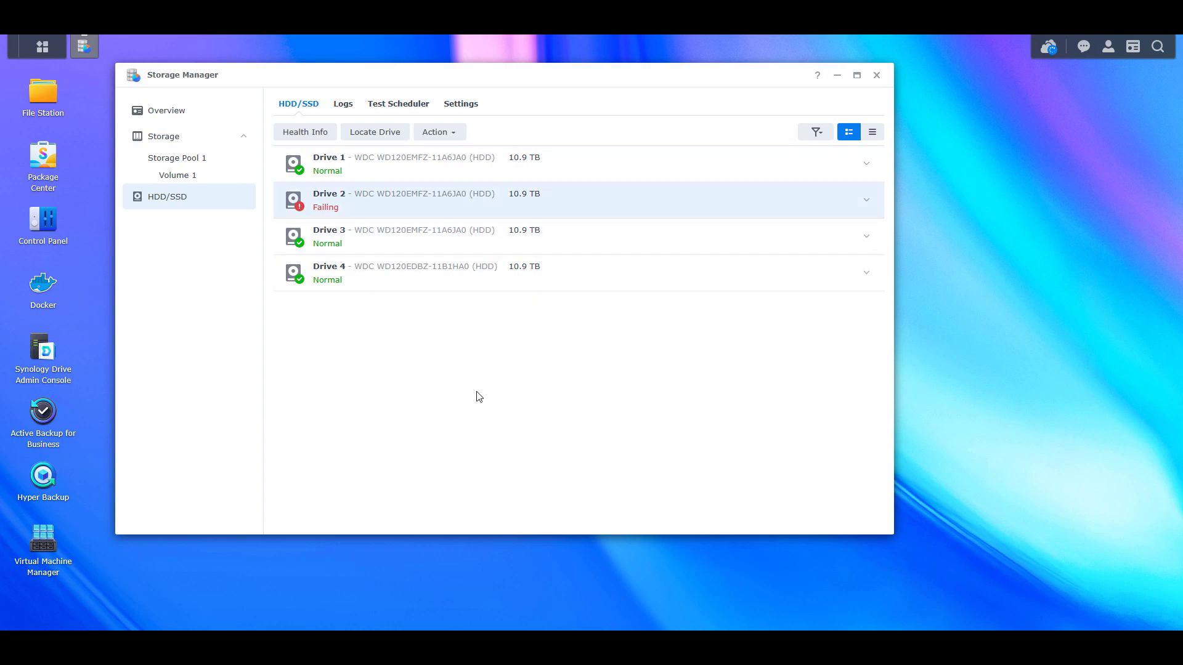
{"action": "left_click", "coordinate": [445, 133]}
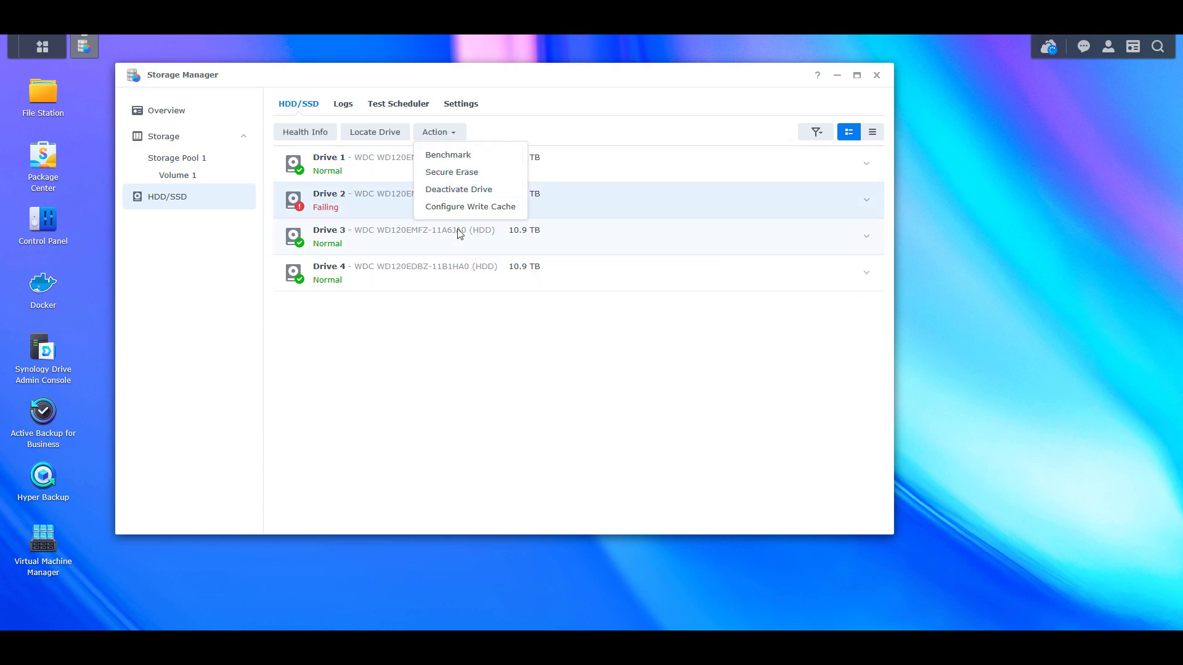
{"action": "left_click", "coordinate": [459, 189]}
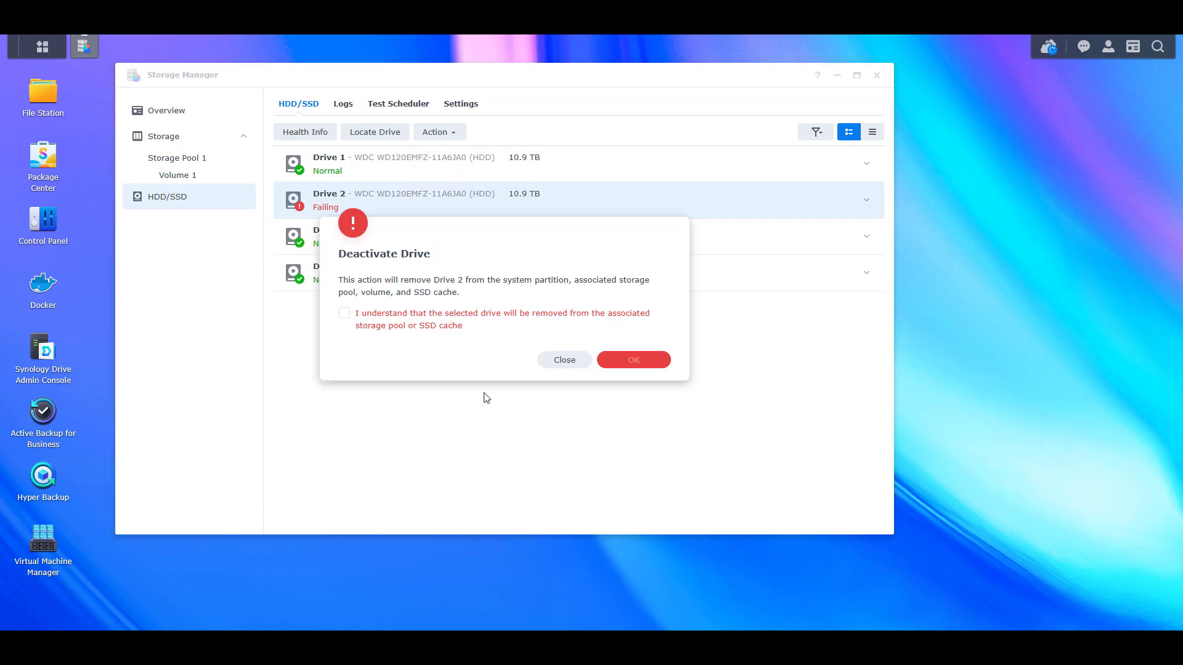
{"action": "left_click", "coordinate": [345, 314]}
{"action": "left_click", "coordinate": [634, 365]}
{"action": "left_click", "coordinate": [520, 302]}
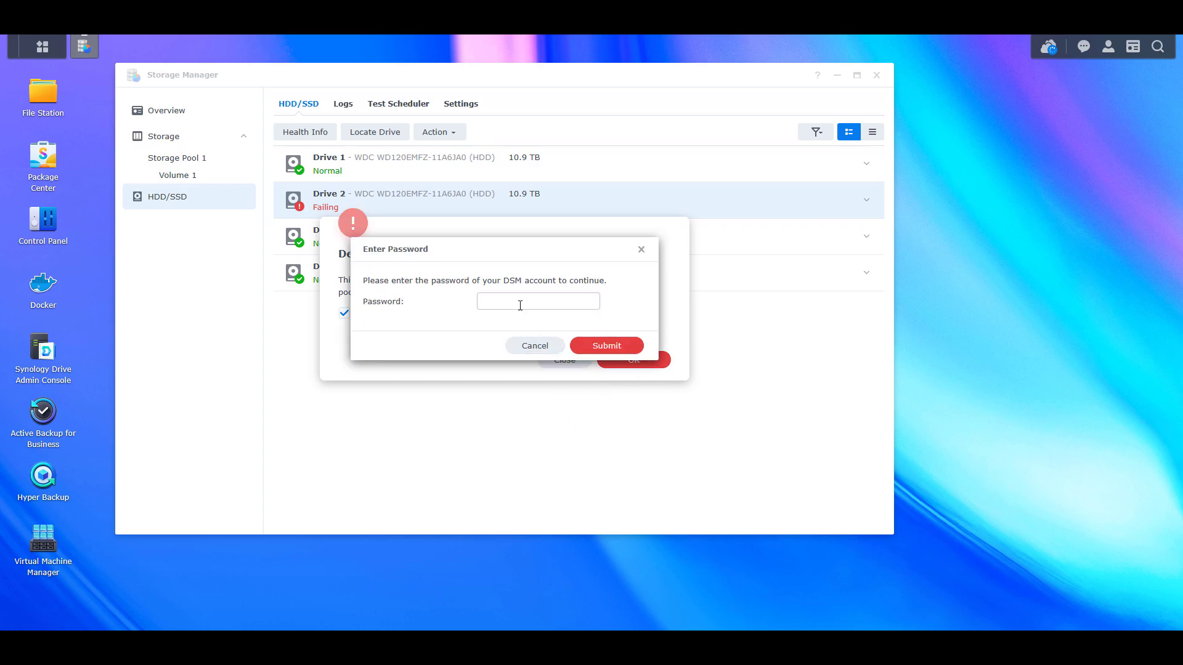
{"action": "type", "text": "••••••••"}
{"action": "type", "text": "••••••"}
{"action": "left_click", "coordinate": [611, 348]}
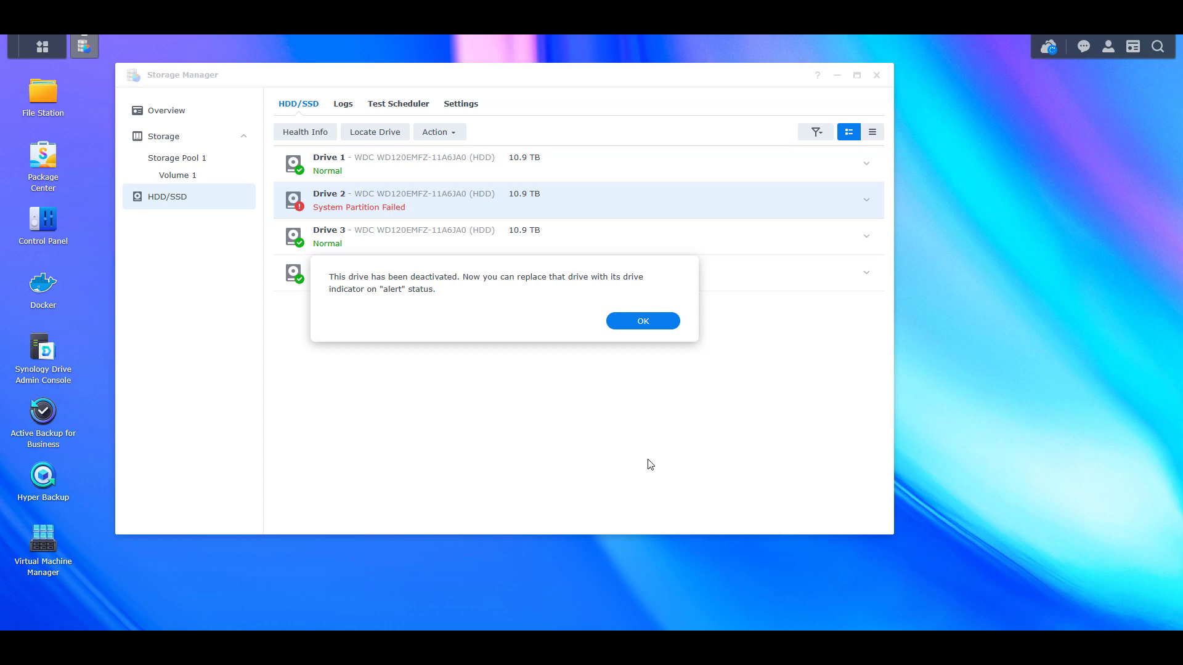
Step: Dismiss the drive-deactivated notice so the swapped Seagate 12 TB drive appears
{"action": "left_click", "coordinate": [642, 321]}
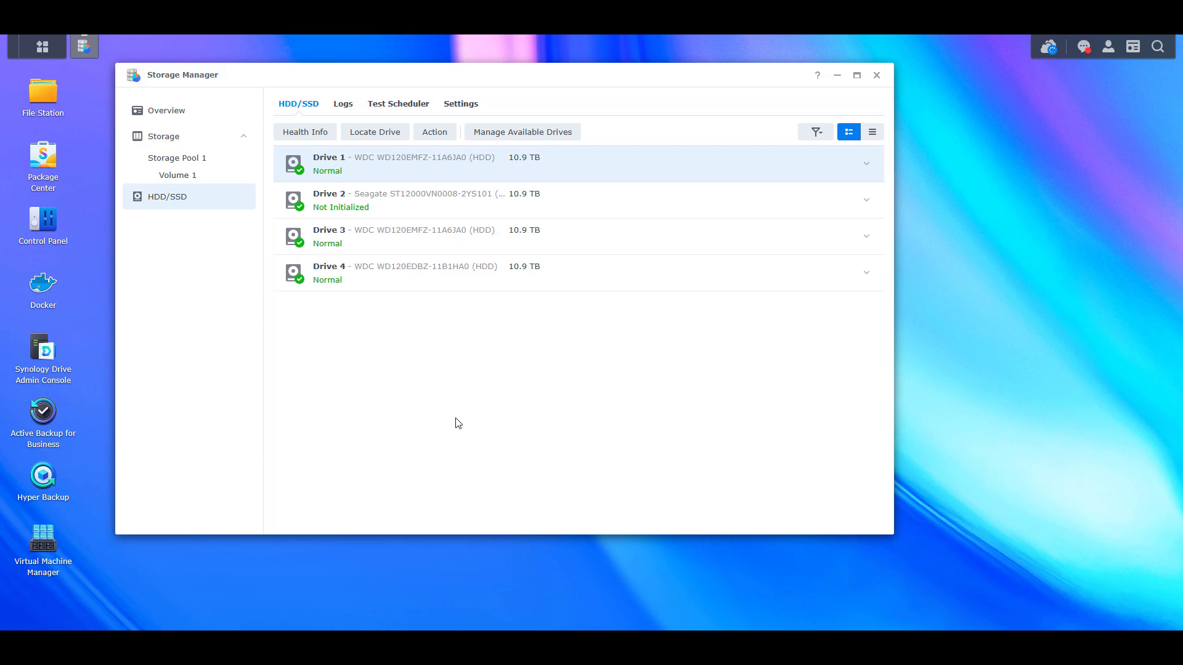
Step: Configure a repair of Storage Pool 1 using the new Drive 2 and apply it
{"action": "left_click", "coordinate": [197, 162]}
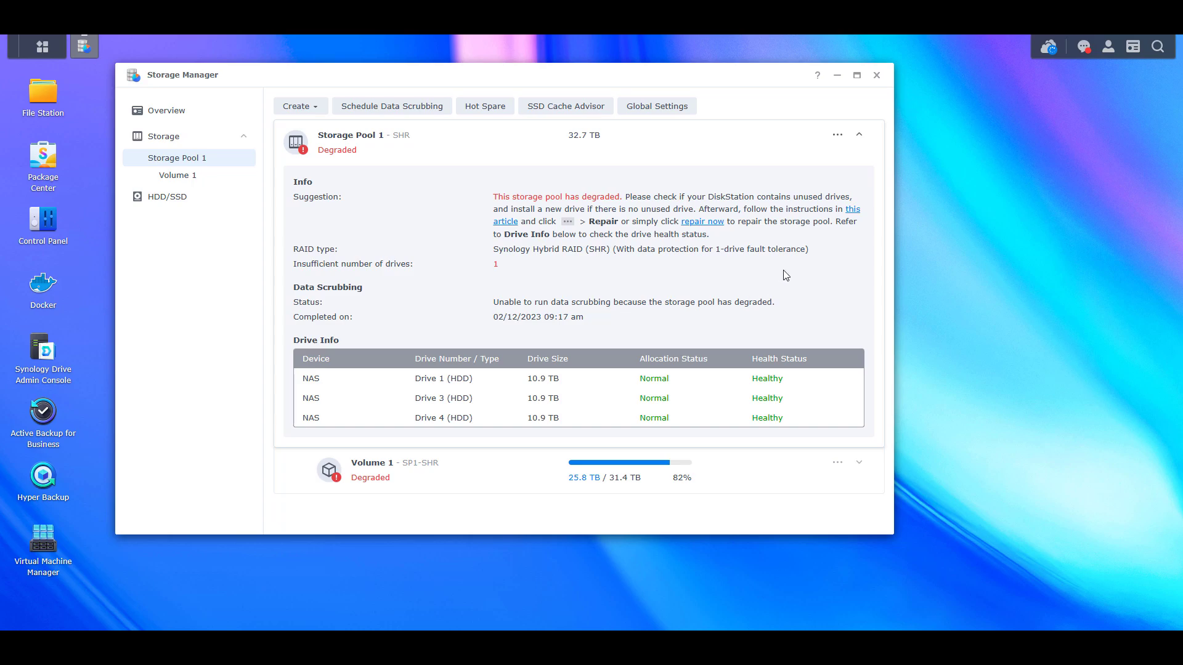
{"action": "left_click", "coordinate": [837, 137]}
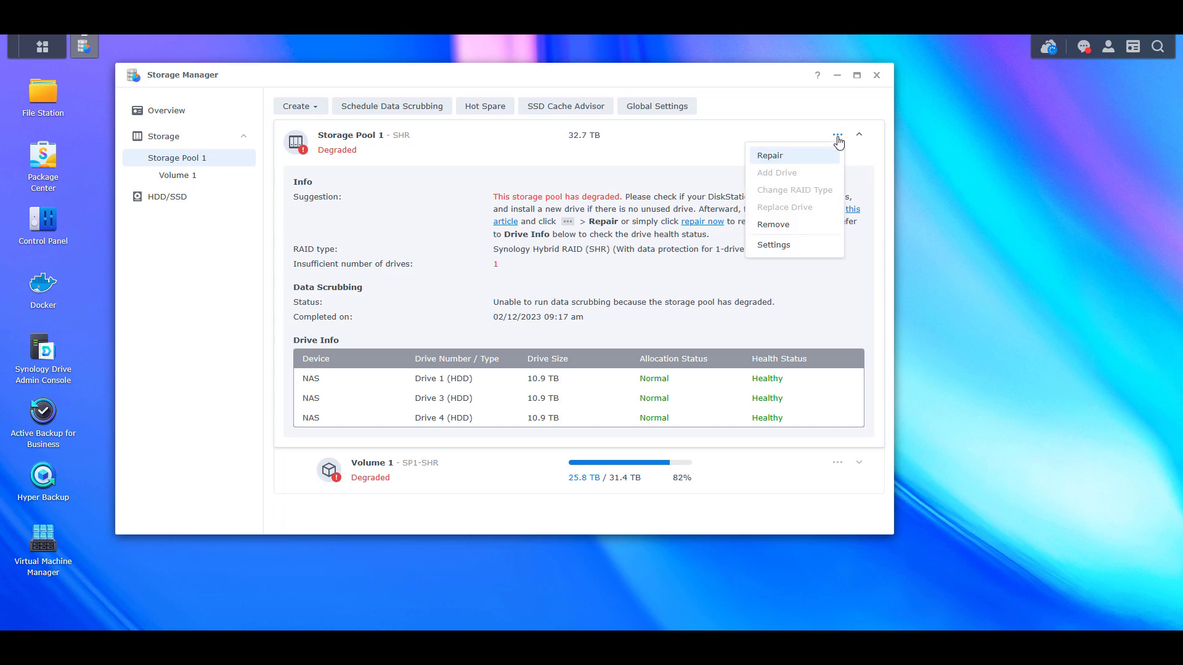
{"action": "left_click", "coordinate": [798, 159]}
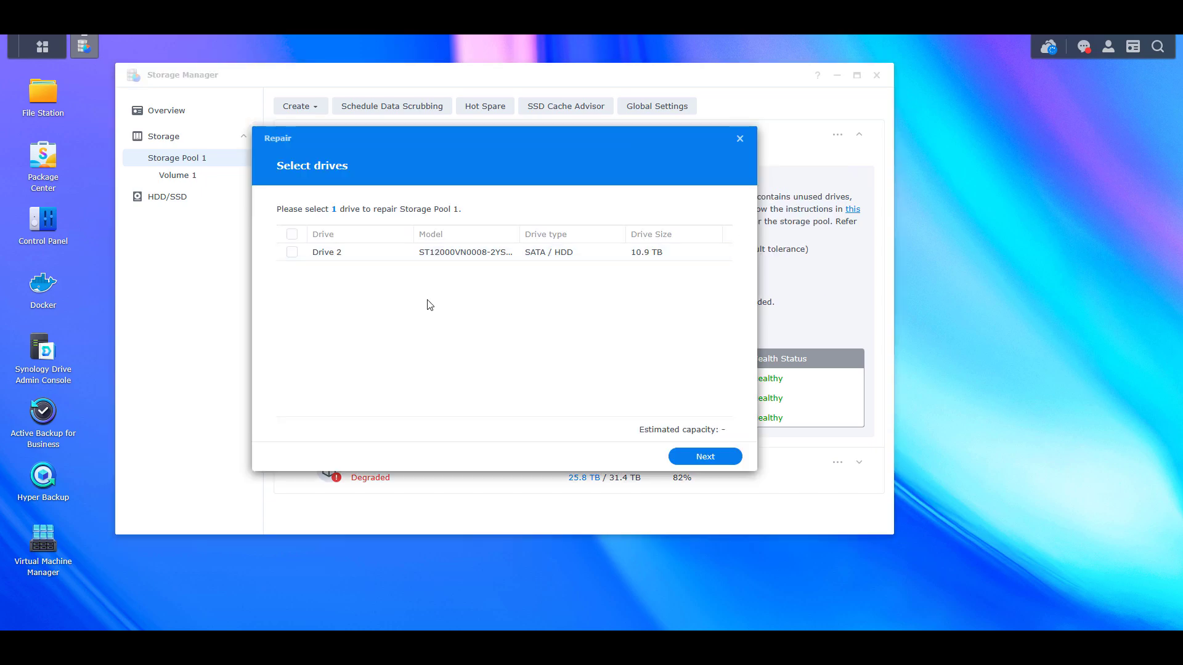
{"action": "left_click", "coordinate": [292, 252]}
{"action": "left_click", "coordinate": [705, 457]}
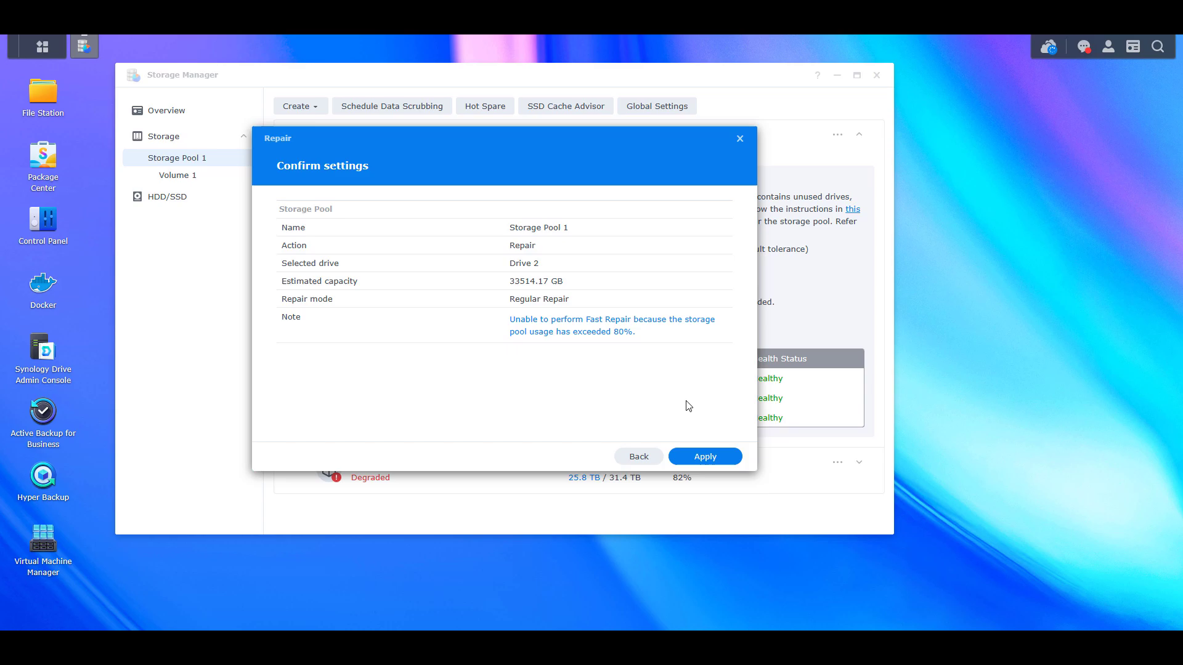
{"action": "left_click", "coordinate": [707, 460]}
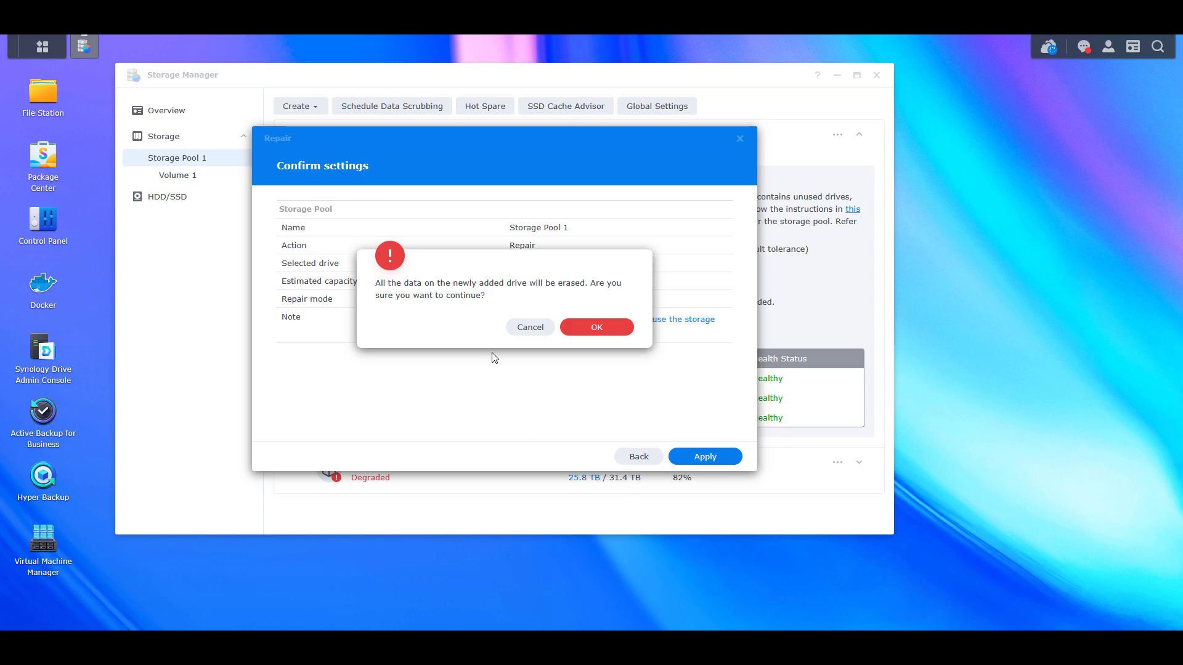
Step: Accept the data-erase warning for Drive 2 to begin the Storage Pool 1 repair
{"action": "left_click", "coordinate": [598, 327]}
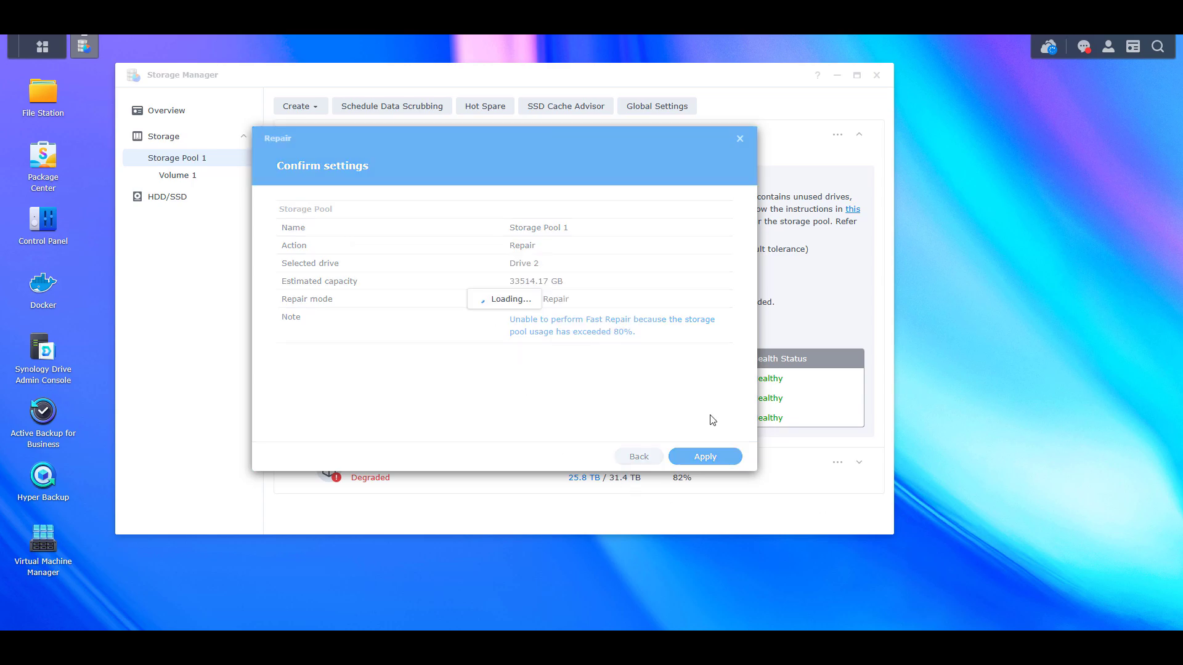